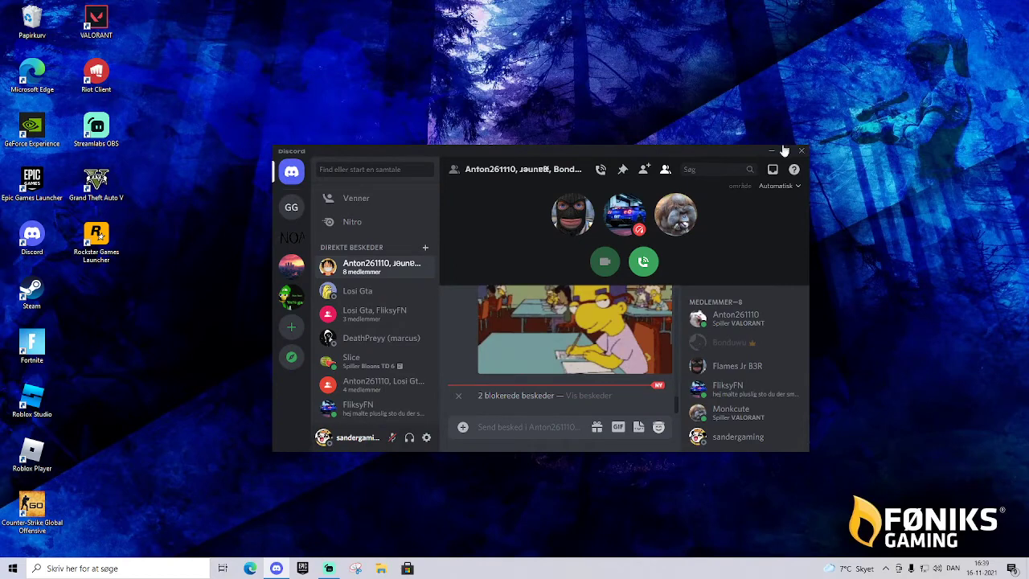
Step: Minimize the Discord window to clear the desktop
{"action": "left_click", "coordinate": [772, 150]}
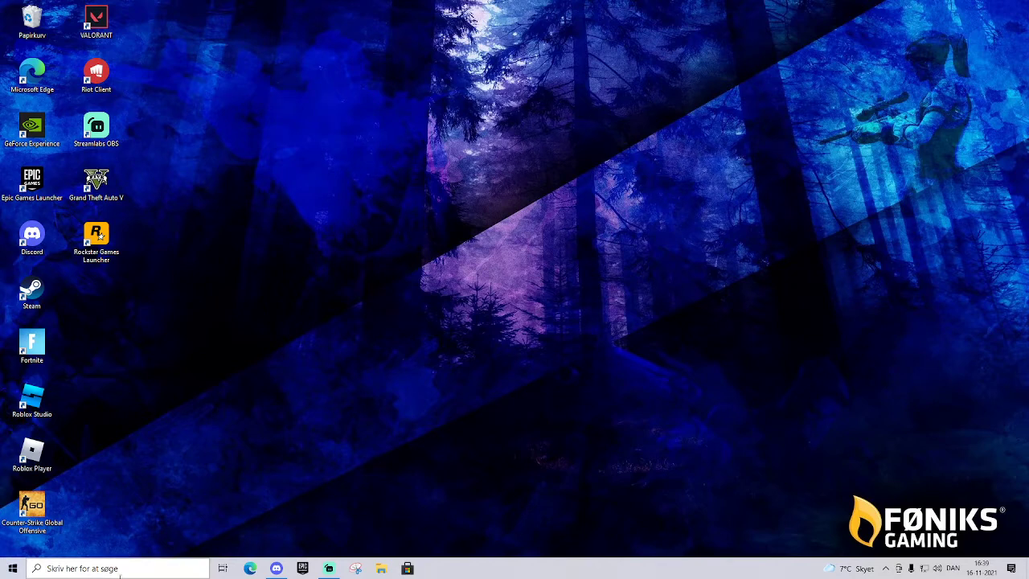
{"action": "key", "text": "super"}
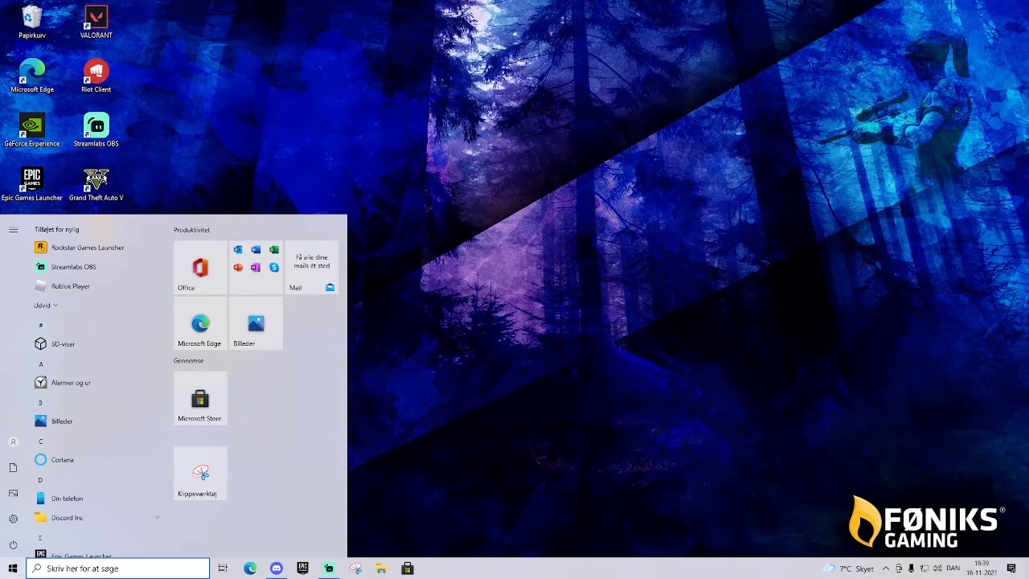
{"action": "key", "text": "Escape"}
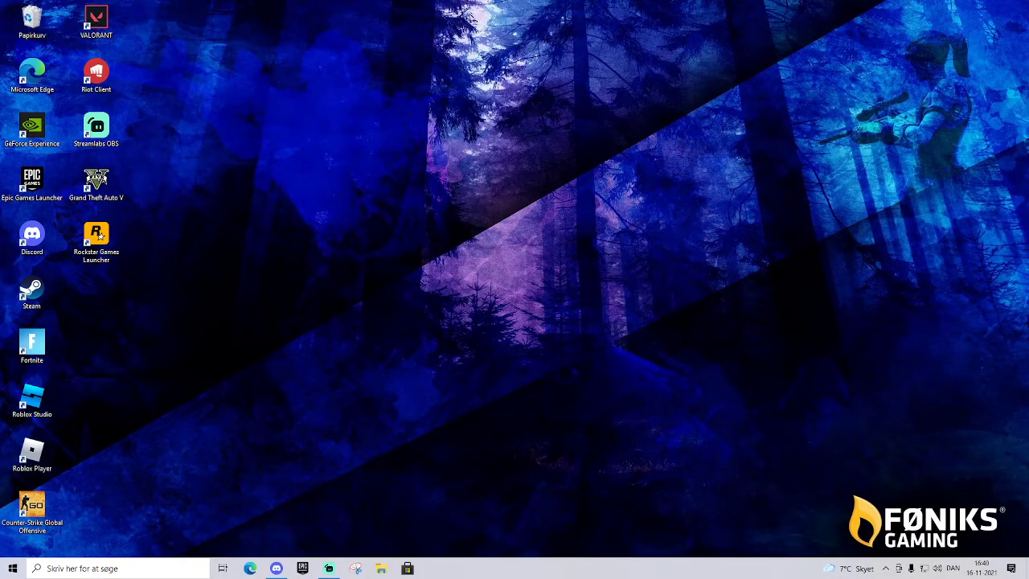
Step: Locate Klippeværktøj among the installed apps under Windows Tilbehør and look at its pinning options
{"action": "left_click", "coordinate": [358, 569]}
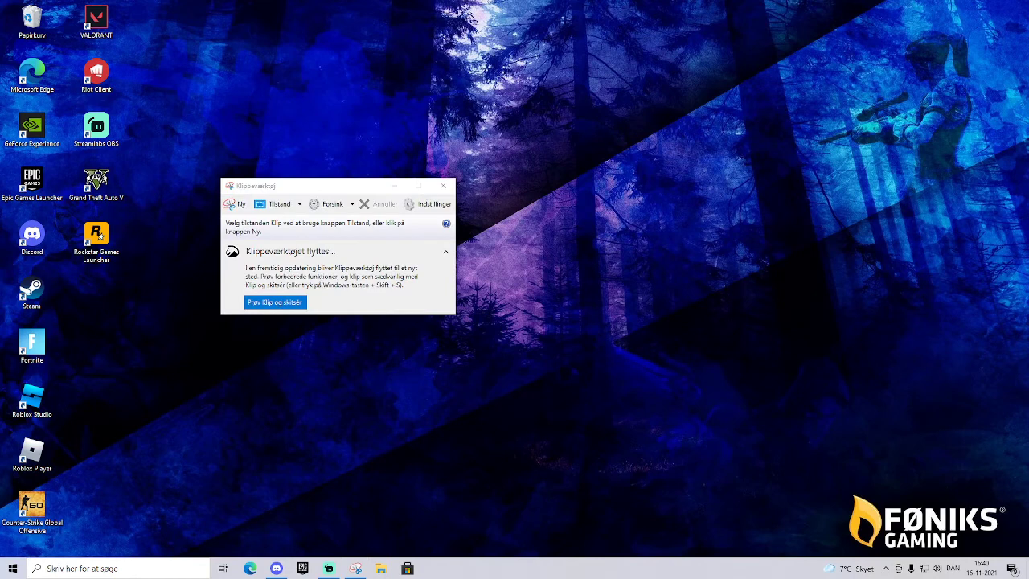
{"action": "left_click", "coordinate": [443, 186]}
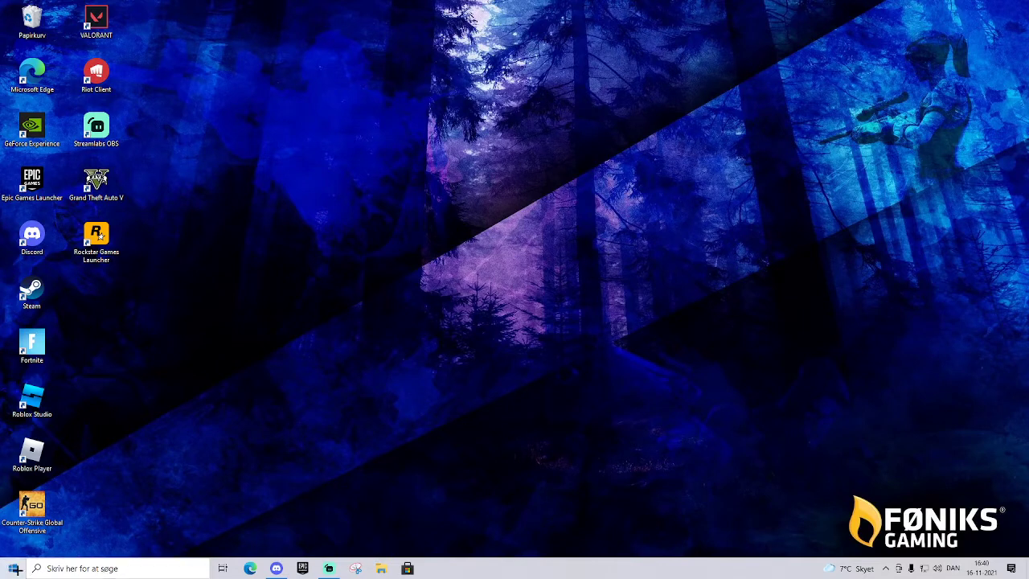
{"action": "key", "text": "super"}
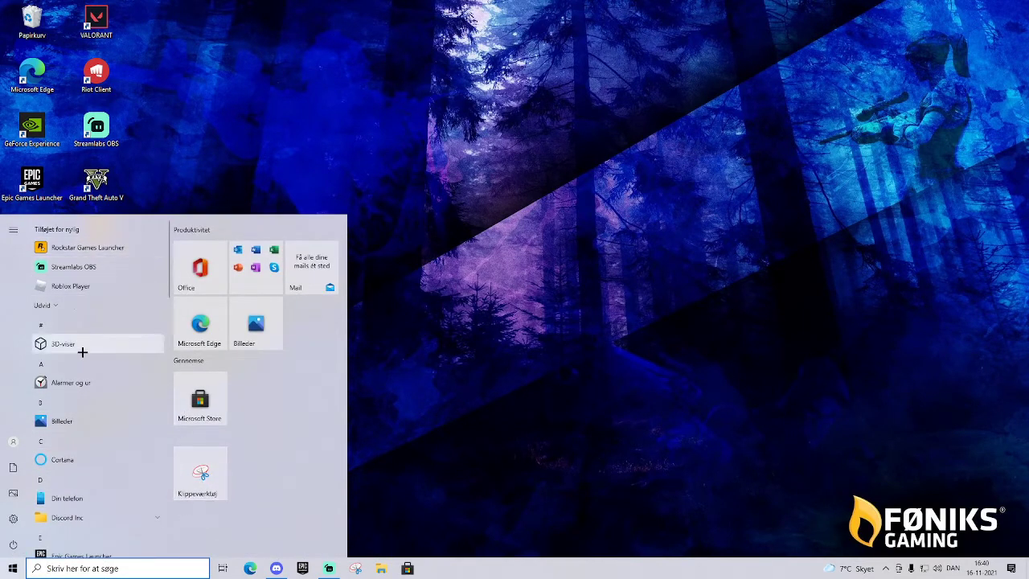
{"action": "scroll", "coordinate": [82, 352], "scroll_direction": "down", "scroll_amount": 6}
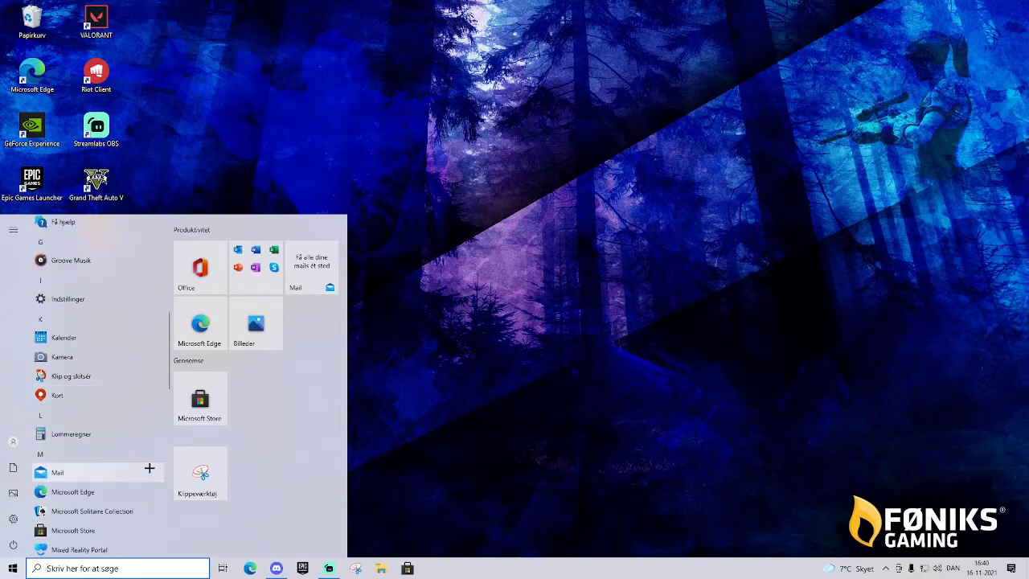
{"action": "scroll", "coordinate": [97, 436], "scroll_direction": "down", "scroll_amount": 5}
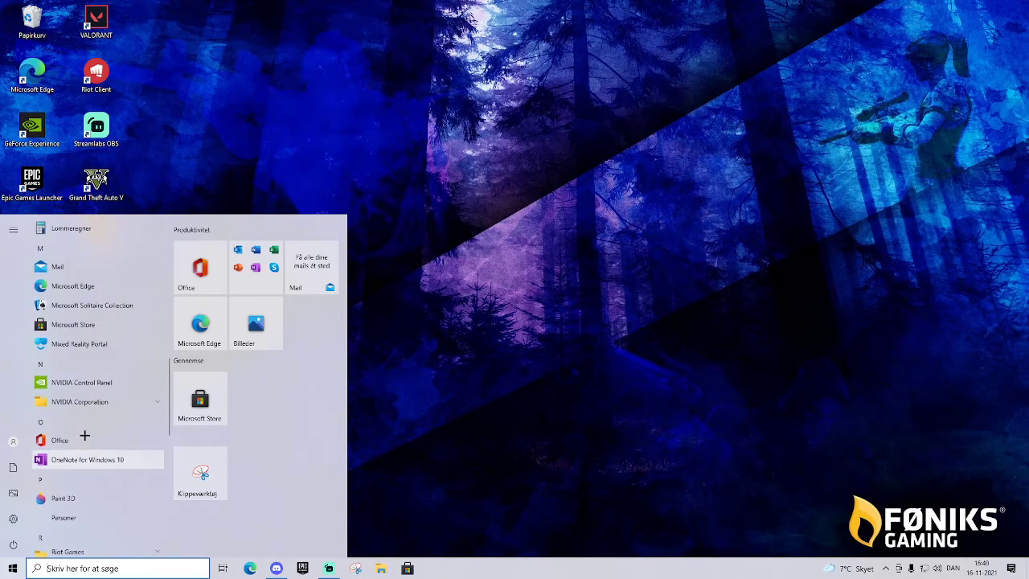
{"action": "scroll", "coordinate": [84, 435], "scroll_direction": "down", "scroll_amount": 6}
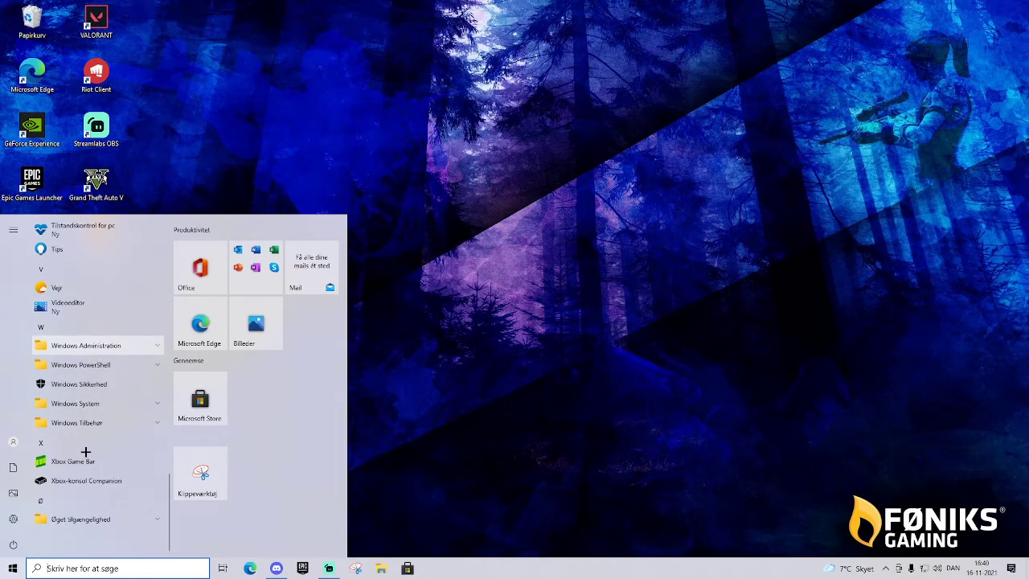
{"action": "left_click", "coordinate": [128, 428]}
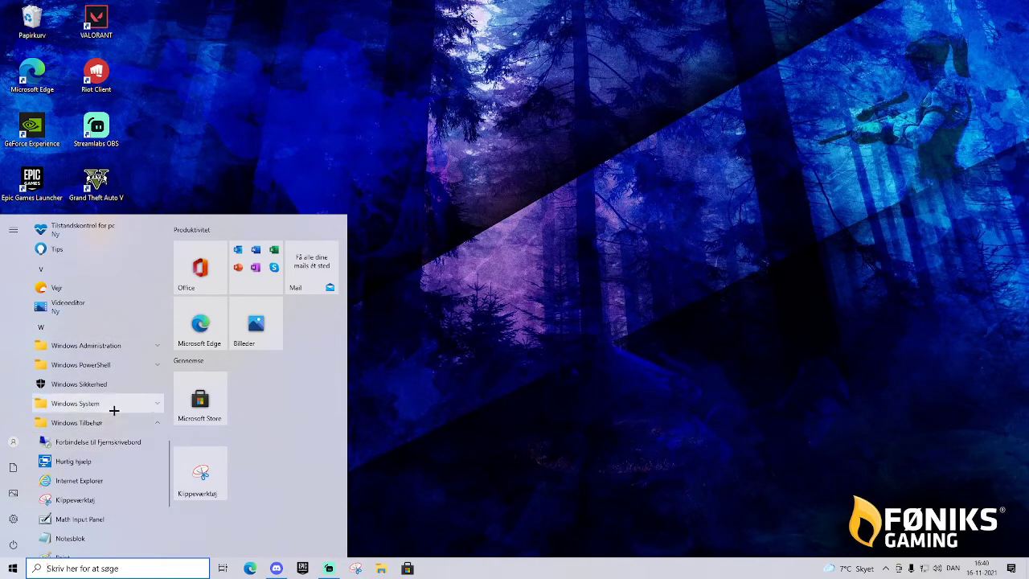
{"action": "scroll", "coordinate": [112, 450], "scroll_direction": "down", "scroll_amount": 3}
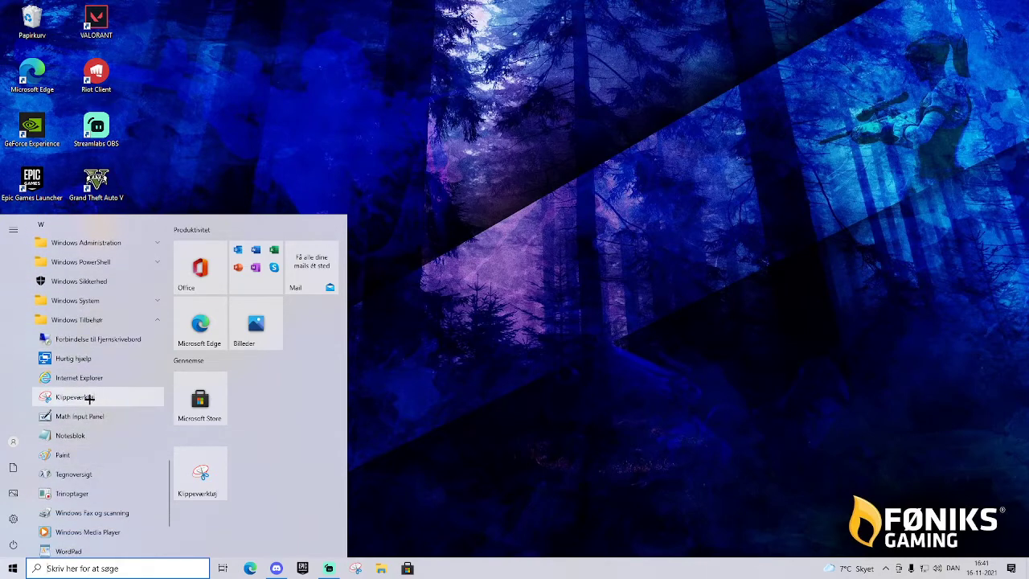
{"action": "right_click", "coordinate": [102, 402]}
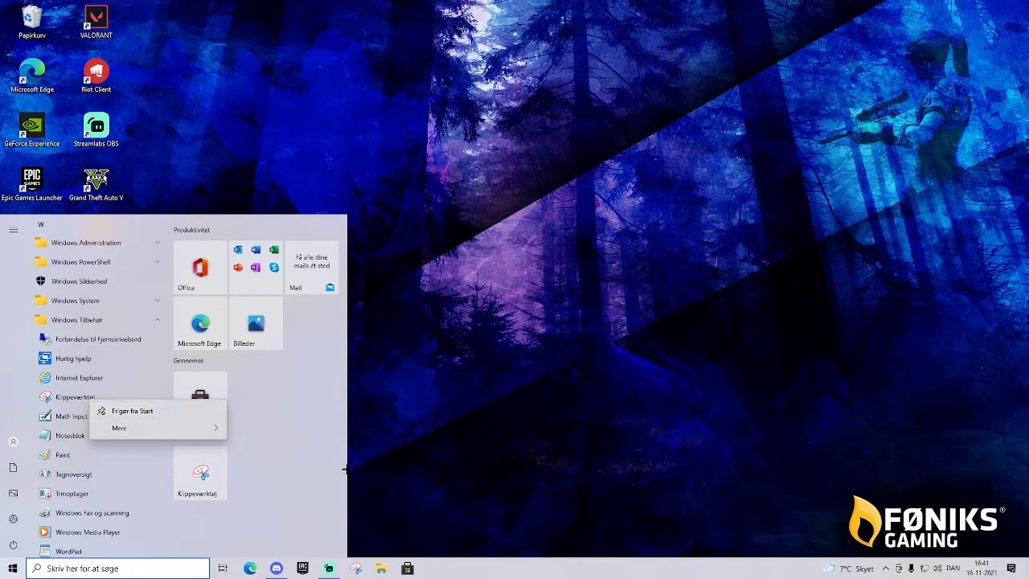
{"action": "left_click", "coordinate": [149, 410]}
{"action": "key", "text": "Escape"}
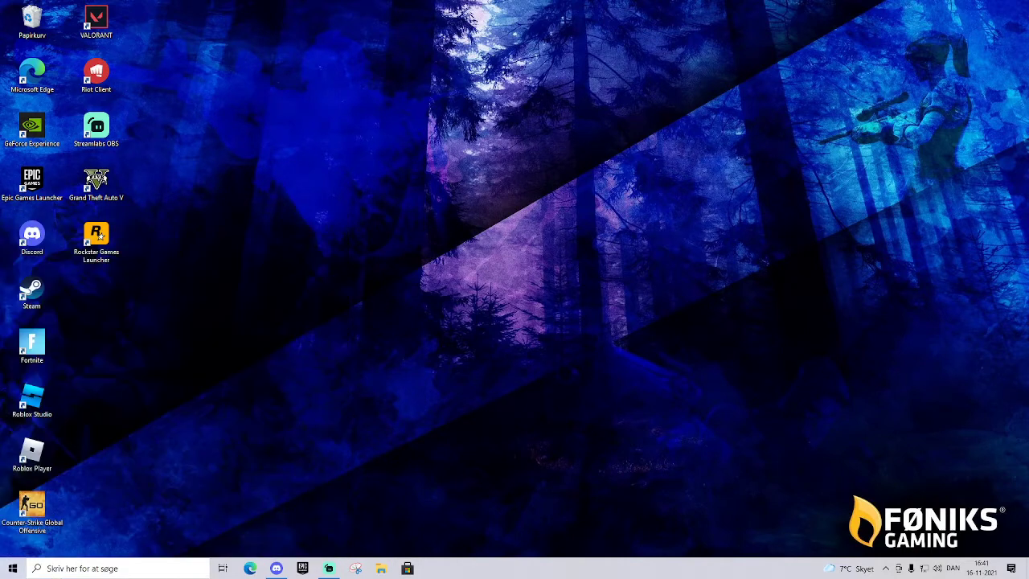
Step: Open Klippeværktøj and capture a Frihåndsklip around the Streamlabs OBS desktop icon
{"action": "left_click", "coordinate": [355, 569]}
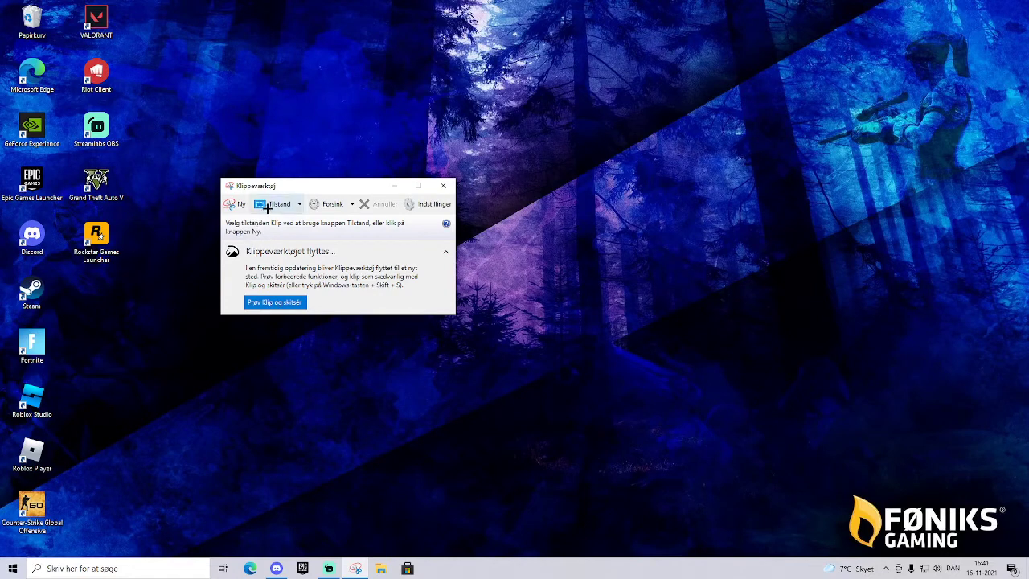
{"action": "left_click", "coordinate": [294, 204]}
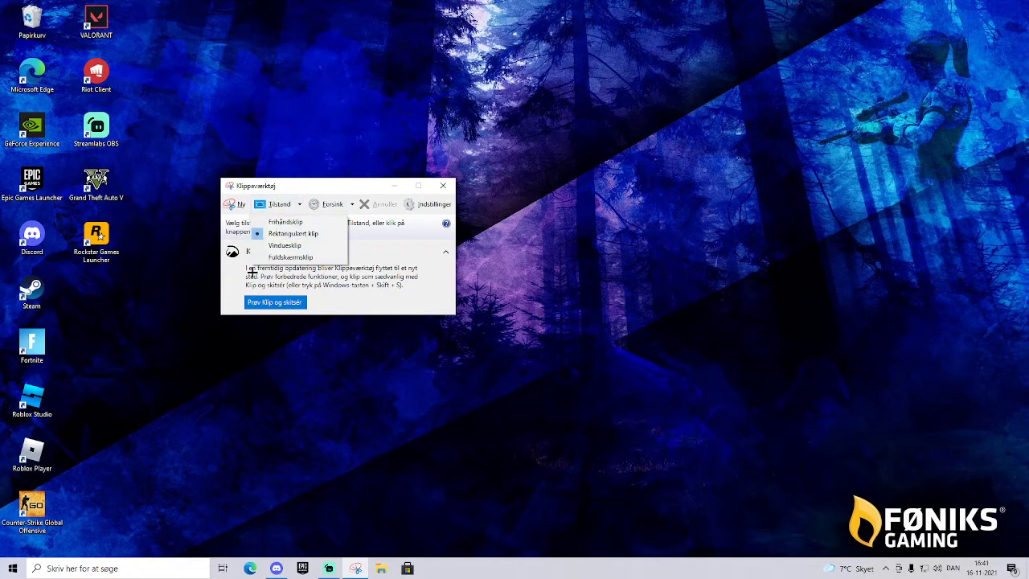
{"action": "left_click", "coordinate": [285, 222]}
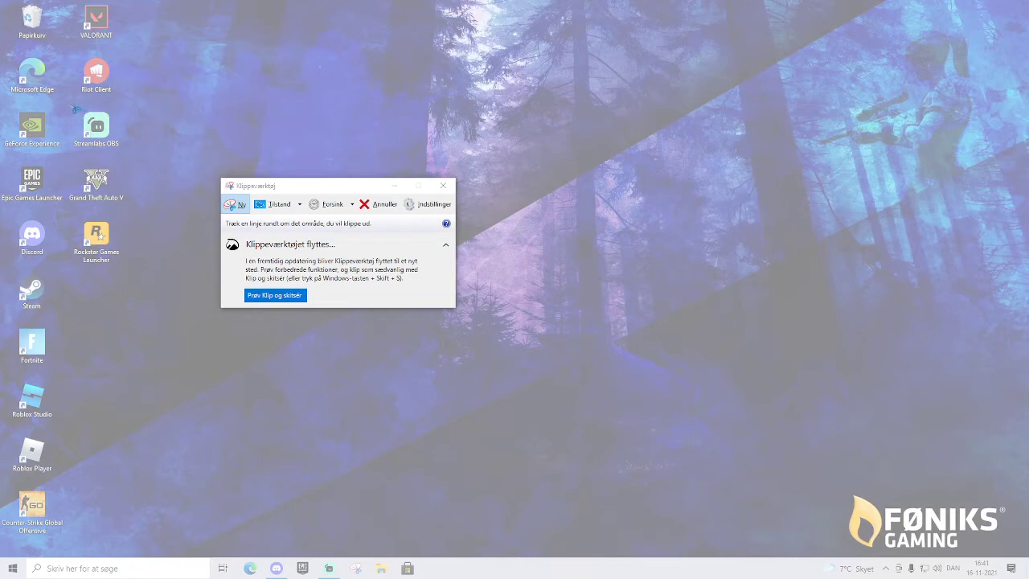
{"action": "mouse_move", "coordinate": [75, 109]}
{"action": "left_mouse_down"}
{"action": "mouse_move", "coordinate": [74, 143]}
{"action": "mouse_move", "coordinate": [96, 164]}
{"action": "mouse_move", "coordinate": [126, 156]}
{"action": "mouse_move", "coordinate": [130, 122]}
{"action": "mouse_move", "coordinate": [98, 102]}
{"action": "mouse_move", "coordinate": [74, 110]}
{"action": "left_mouse_up"}
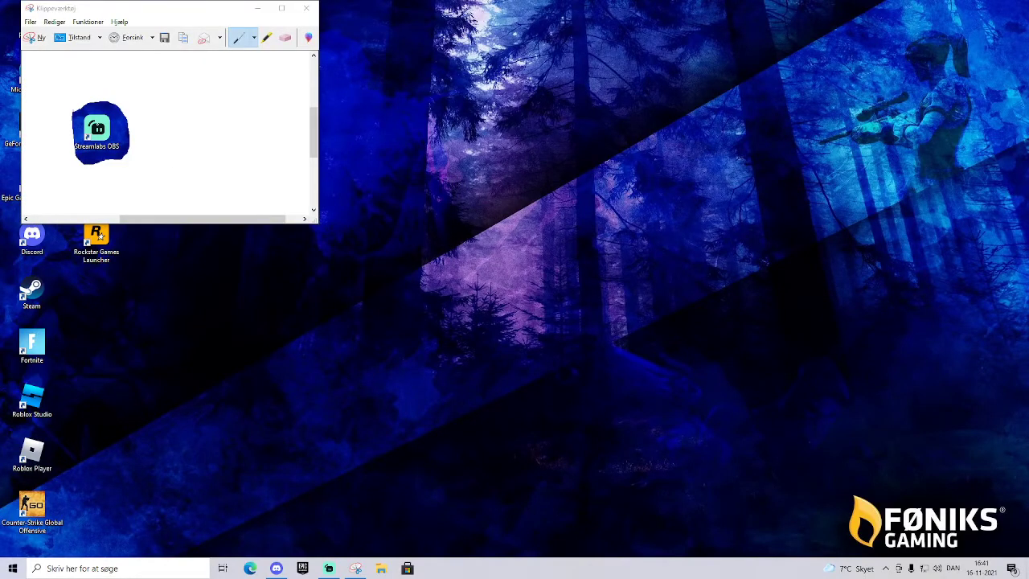
Step: Scribble loops beside the clipped icon with the blue pen and close the snip without saving
{"action": "mouse_move", "coordinate": [212, 108]}
{"action": "left_mouse_down"}
{"action": "mouse_move", "coordinate": [186, 147]}
{"action": "mouse_move", "coordinate": [233, 171]}
{"action": "mouse_move", "coordinate": [199, 112]}
{"action": "mouse_move", "coordinate": [275, 129]}
{"action": "mouse_move", "coordinate": [263, 88]}
{"action": "mouse_move", "coordinate": [206, 102]}
{"action": "mouse_move", "coordinate": [257, 76]}
{"action": "mouse_move", "coordinate": [225, 103]}
{"action": "left_mouse_up"}
{"action": "left_click", "coordinate": [306, 7]}
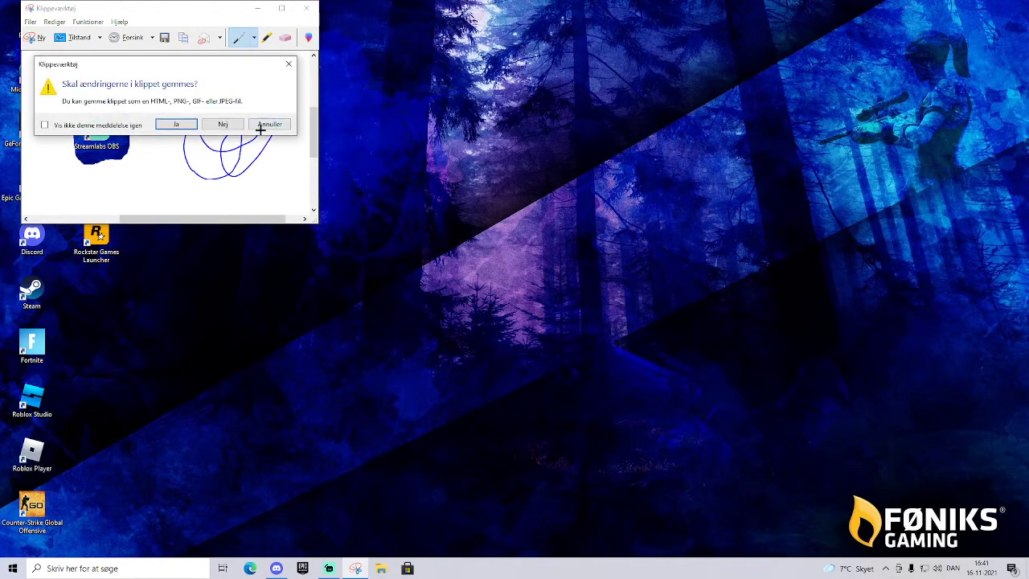
{"action": "left_click", "coordinate": [225, 124]}
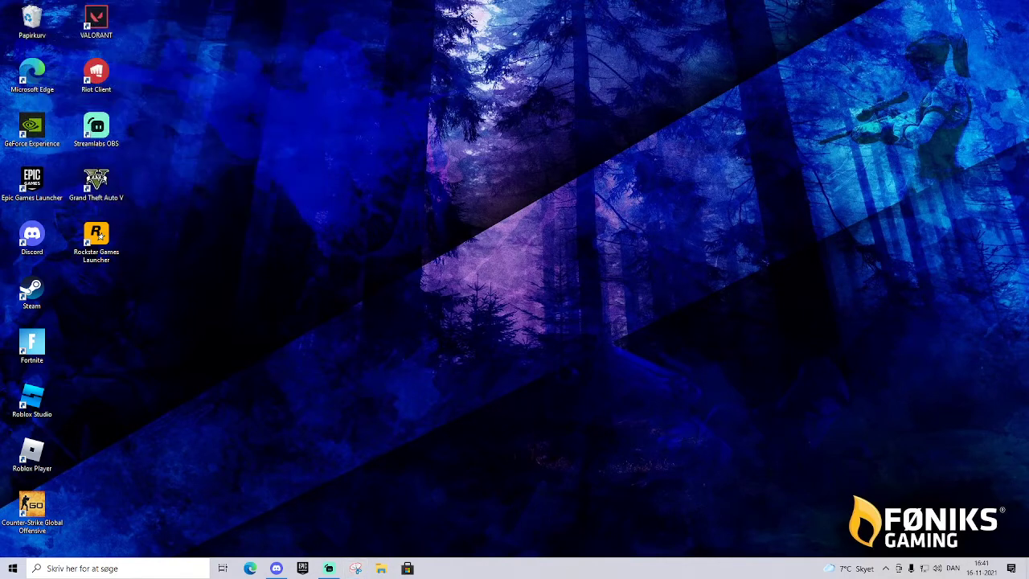
Step: Reopen Klippeværktøj and capture a Rektangulært klip covering the whole desktop above the taskbar
{"action": "left_click", "coordinate": [356, 569]}
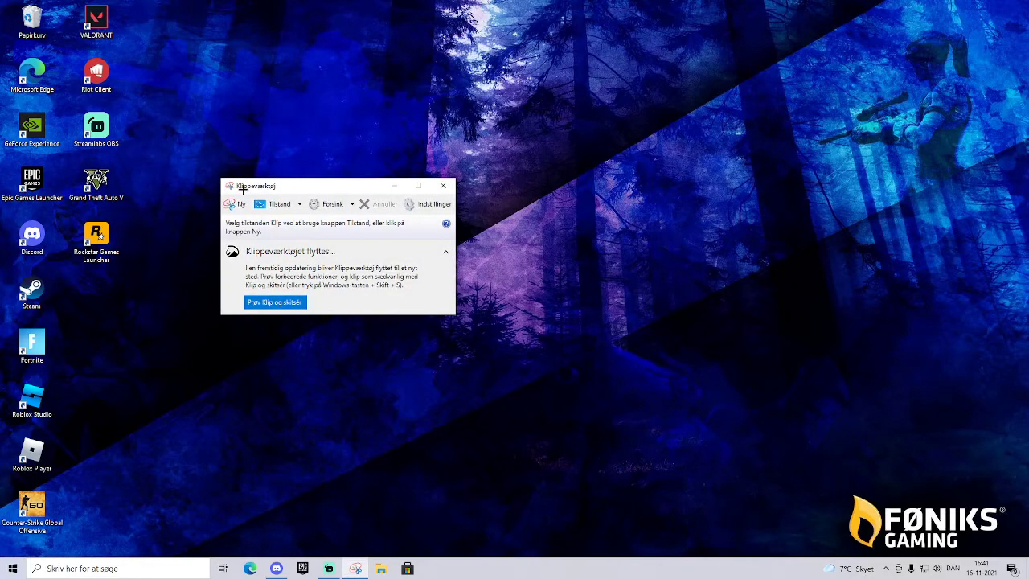
{"action": "left_click", "coordinate": [292, 204]}
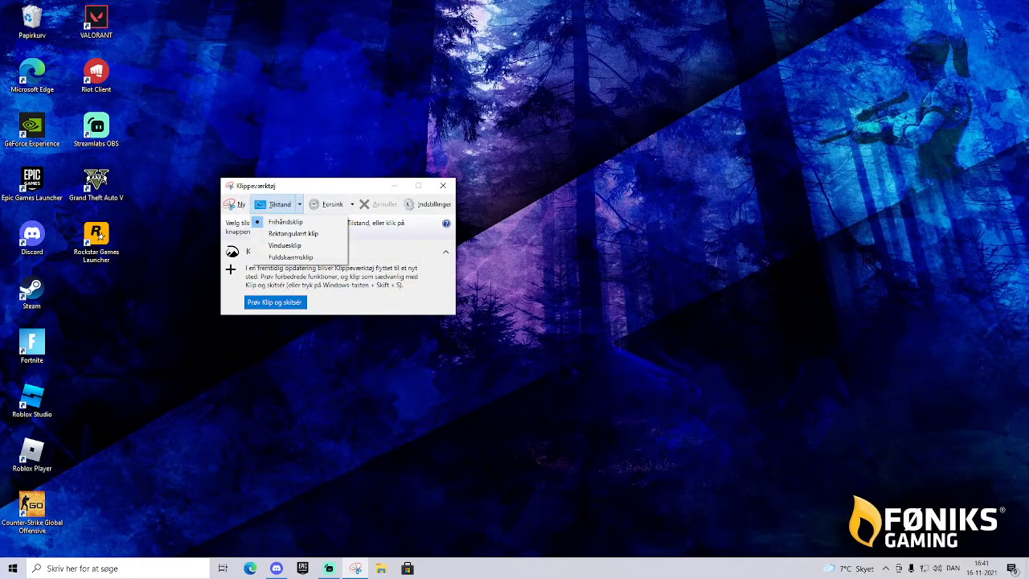
{"action": "left_click", "coordinate": [293, 234]}
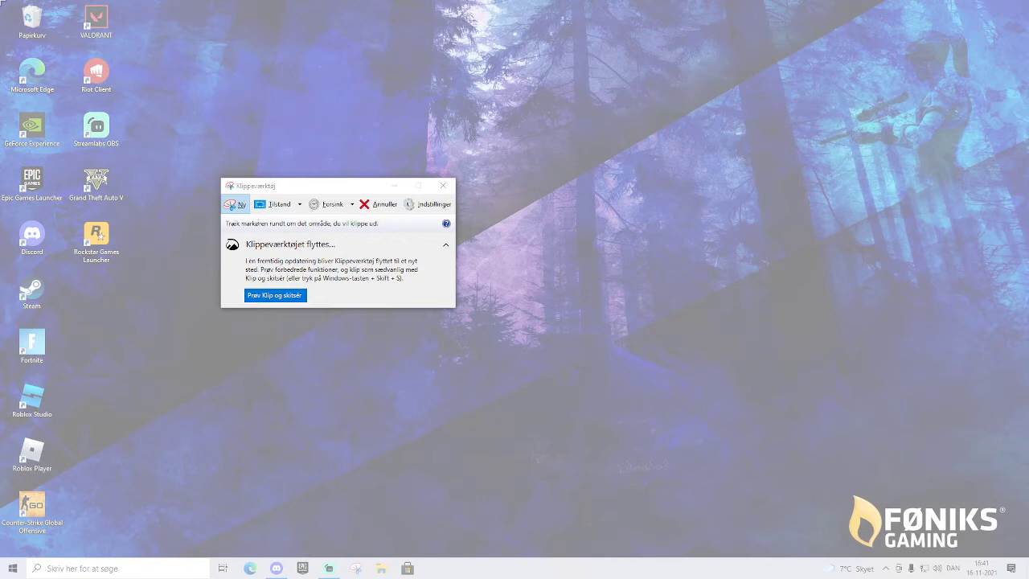
{"action": "left_click_drag", "start_coordinate": [0, 0], "coordinate": [1024, 557]}
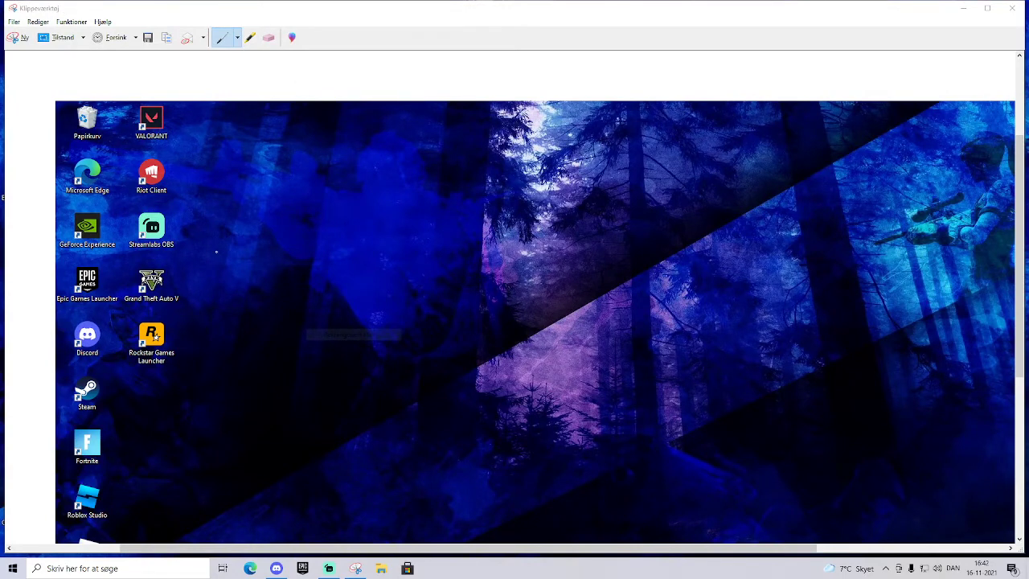
Step: Look over the captured desktop snip from its upper edge to its lower edge
{"action": "scroll", "coordinate": [216, 252], "scroll_direction": "down", "scroll_amount": 3}
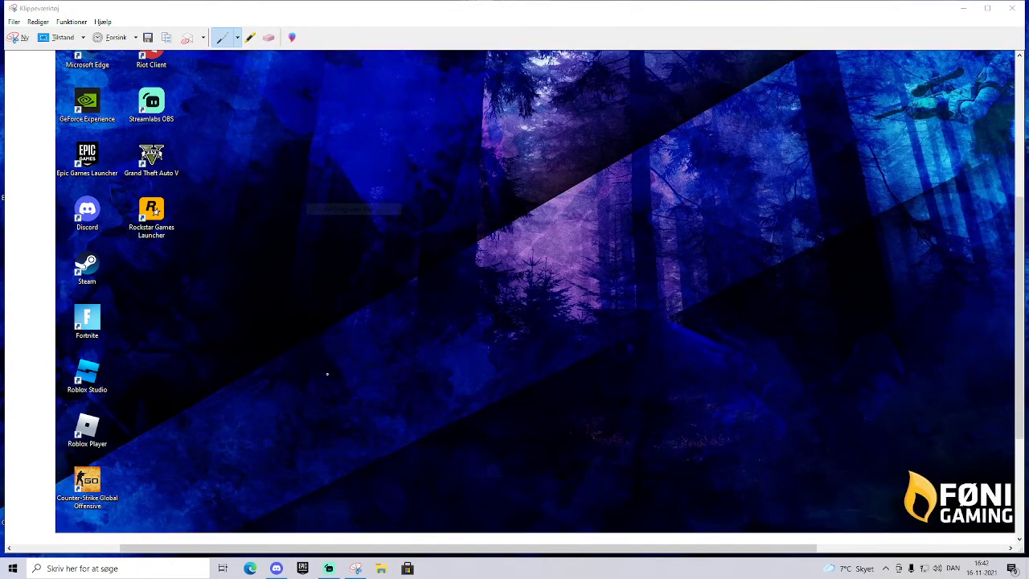
{"action": "scroll", "coordinate": [328, 374], "scroll_direction": "down", "scroll_amount": 1}
{"action": "scroll", "coordinate": [429, 409], "scroll_direction": "up", "scroll_amount": 2}
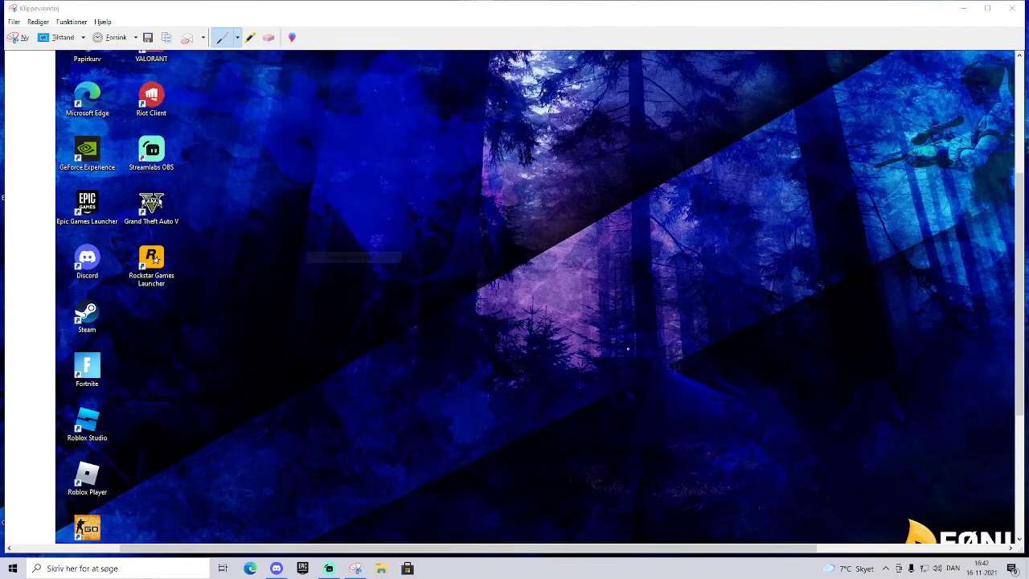
{"action": "scroll", "coordinate": [627, 348], "scroll_direction": "up", "scroll_amount": 3}
{"action": "scroll", "coordinate": [491, 266], "scroll_direction": "down", "scroll_amount": 3}
{"action": "scroll", "coordinate": [491, 266], "scroll_direction": "down", "scroll_amount": 1}
{"action": "scroll", "coordinate": [368, 269], "scroll_direction": "up", "scroll_amount": 3}
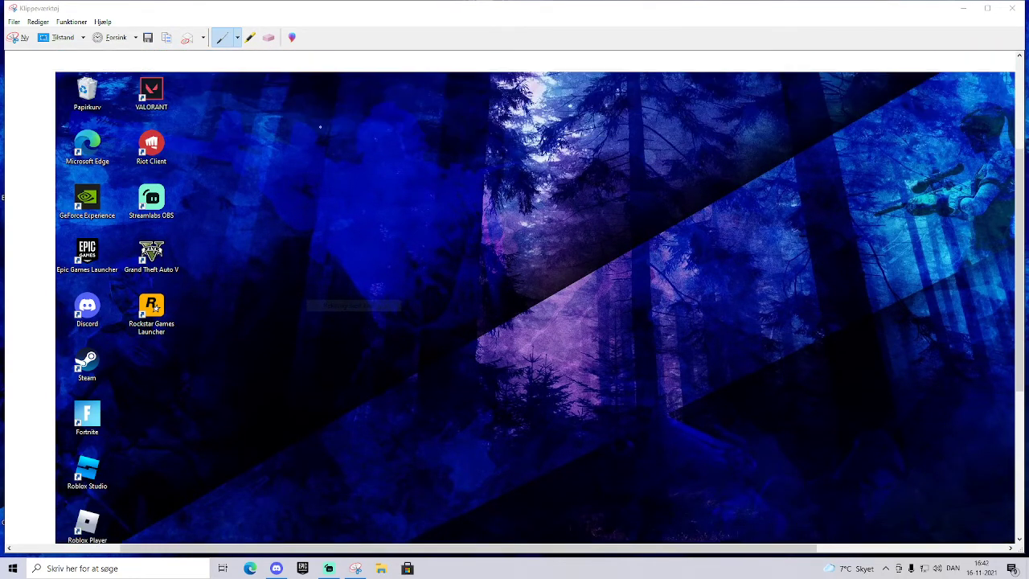
{"action": "scroll", "coordinate": [320, 126], "scroll_direction": "up", "scroll_amount": 1}
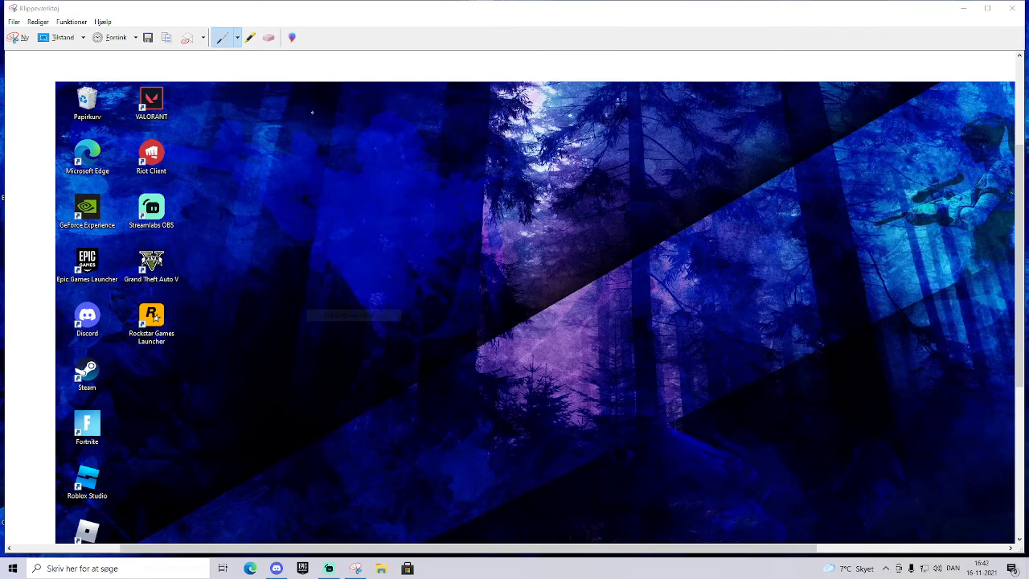
Step: Handwrite "Sej" on the upper part of the desktop snip with the red pen
{"action": "left_click", "coordinate": [237, 36]}
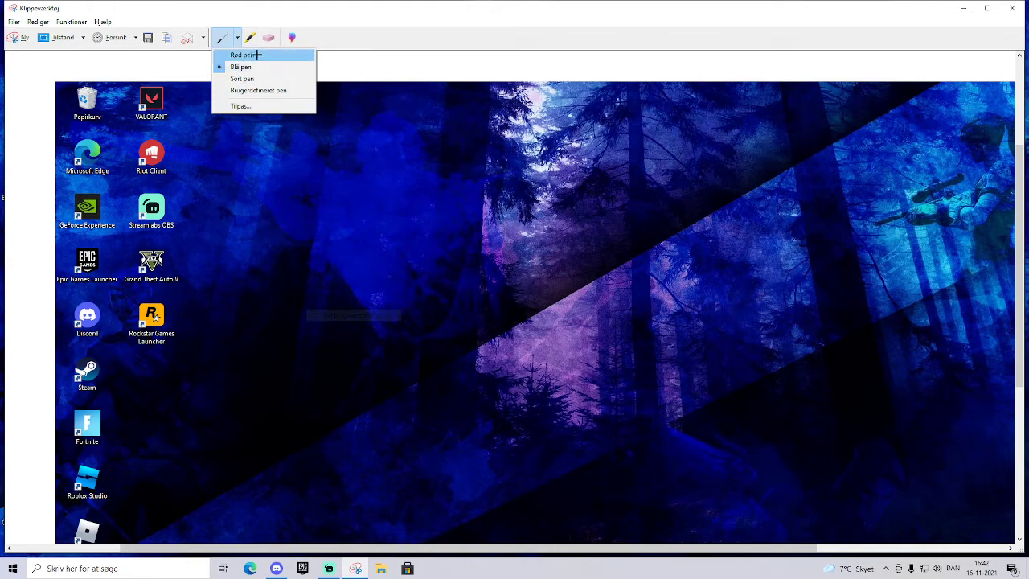
{"action": "left_click", "coordinate": [252, 55]}
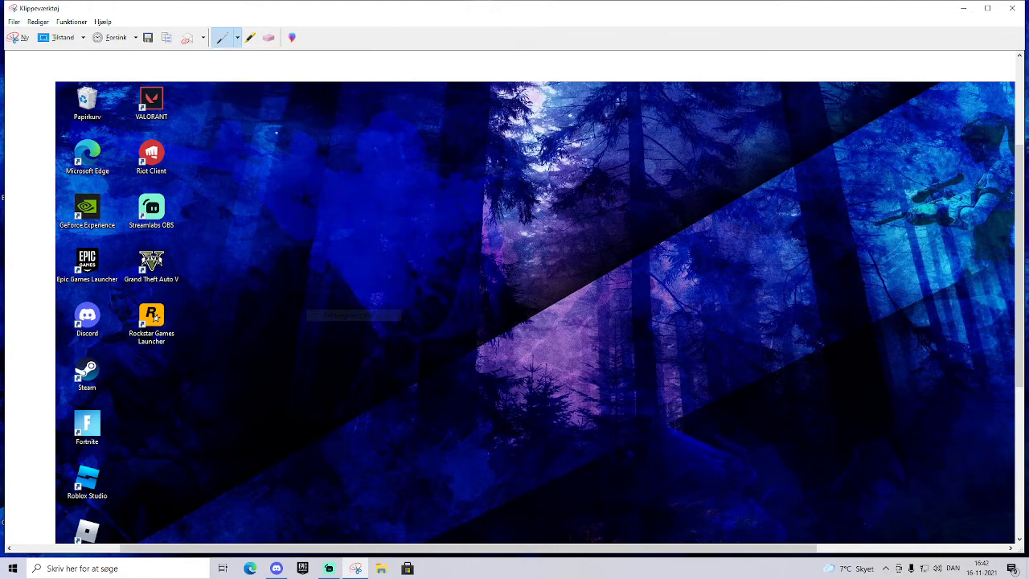
{"action": "mouse_move", "coordinate": [298, 116]}
{"action": "left_mouse_down"}
{"action": "mouse_move", "coordinate": [291, 183]}
{"action": "mouse_move", "coordinate": [240, 147]}
{"action": "left_mouse_up"}
{"action": "mouse_move", "coordinate": [319, 190]}
{"action": "left_mouse_down"}
{"action": "mouse_move", "coordinate": [386, 168]}
{"action": "mouse_move", "coordinate": [413, 187]}
{"action": "mouse_move", "coordinate": [403, 222]}
{"action": "left_mouse_up"}
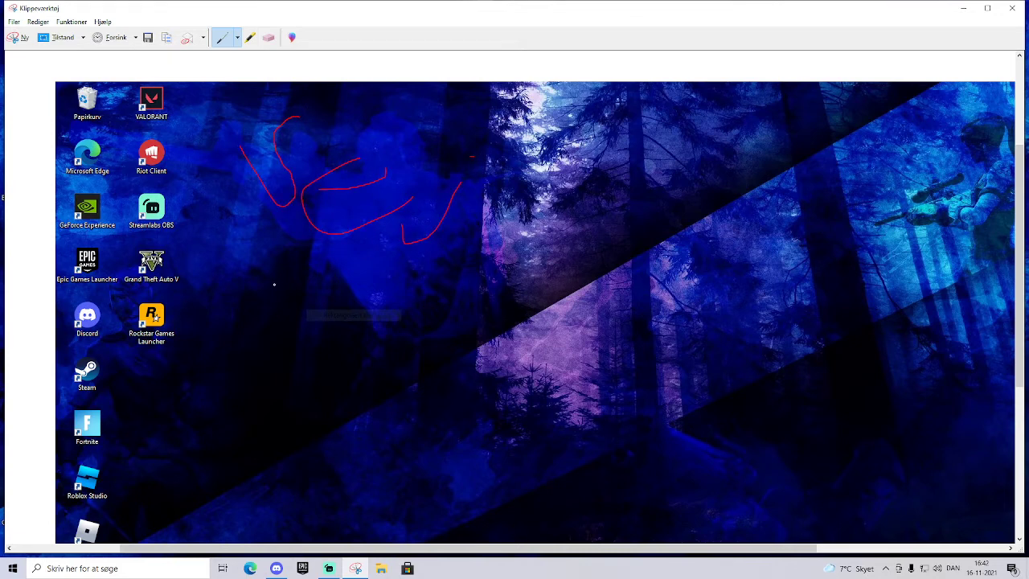
Step: Handwrite "baggrund" in red beneath the first word on the desktop snip
{"action": "mouse_move", "coordinate": [274, 283]}
{"action": "left_mouse_down"}
{"action": "mouse_move", "coordinate": [328, 299]}
{"action": "mouse_move", "coordinate": [266, 323]}
{"action": "left_mouse_up"}
{"action": "left_click_drag", "start_coordinate": [284, 256], "coordinate": [273, 297]}
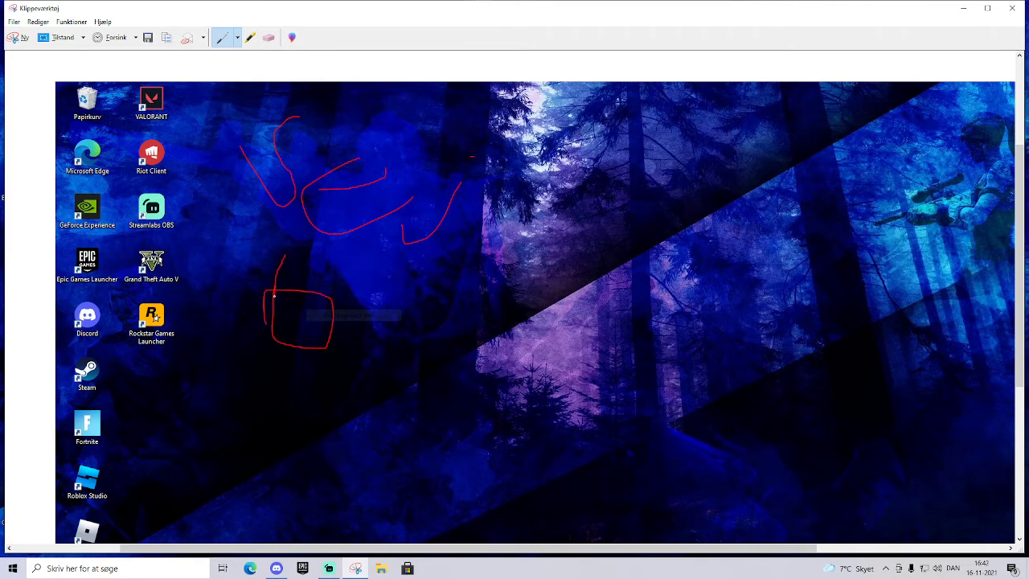
{"action": "mouse_move", "coordinate": [358, 324]}
{"action": "left_mouse_down"}
{"action": "mouse_move", "coordinate": [384, 344]}
{"action": "mouse_move", "coordinate": [397, 329]}
{"action": "mouse_move", "coordinate": [423, 347]}
{"action": "mouse_move", "coordinate": [432, 368]}
{"action": "mouse_move", "coordinate": [423, 391]}
{"action": "left_mouse_up"}
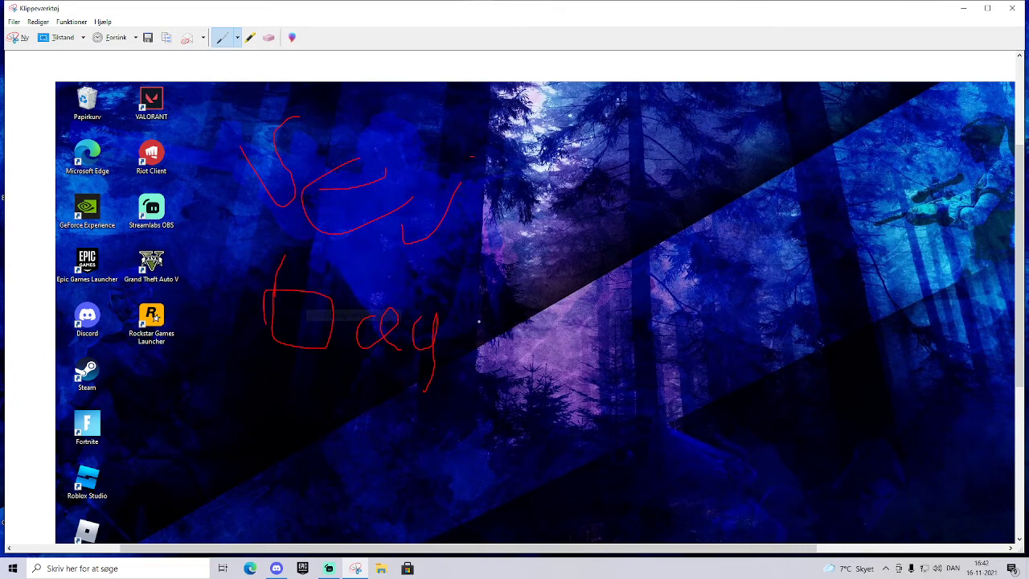
{"action": "mouse_move", "coordinate": [476, 323]}
{"action": "left_mouse_down"}
{"action": "mouse_move", "coordinate": [446, 342]}
{"action": "mouse_move", "coordinate": [474, 358]}
{"action": "mouse_move", "coordinate": [454, 420]}
{"action": "mouse_move", "coordinate": [509, 307]}
{"action": "left_mouse_up"}
{"action": "mouse_move", "coordinate": [487, 352]}
{"action": "left_mouse_down"}
{"action": "mouse_move", "coordinate": [584, 327]}
{"action": "mouse_move", "coordinate": [582, 362]}
{"action": "left_mouse_up"}
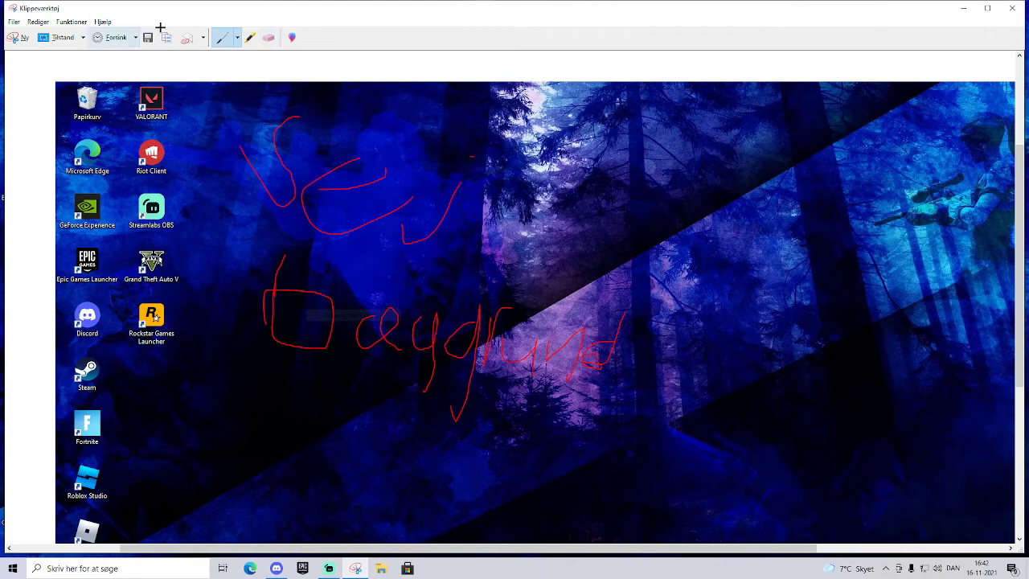
Step: Close the annotated desktop snip without saving it and reopen Klippeværktøj
{"action": "left_click", "coordinate": [1011, 8]}
{"action": "left_click", "coordinate": [564, 288]}
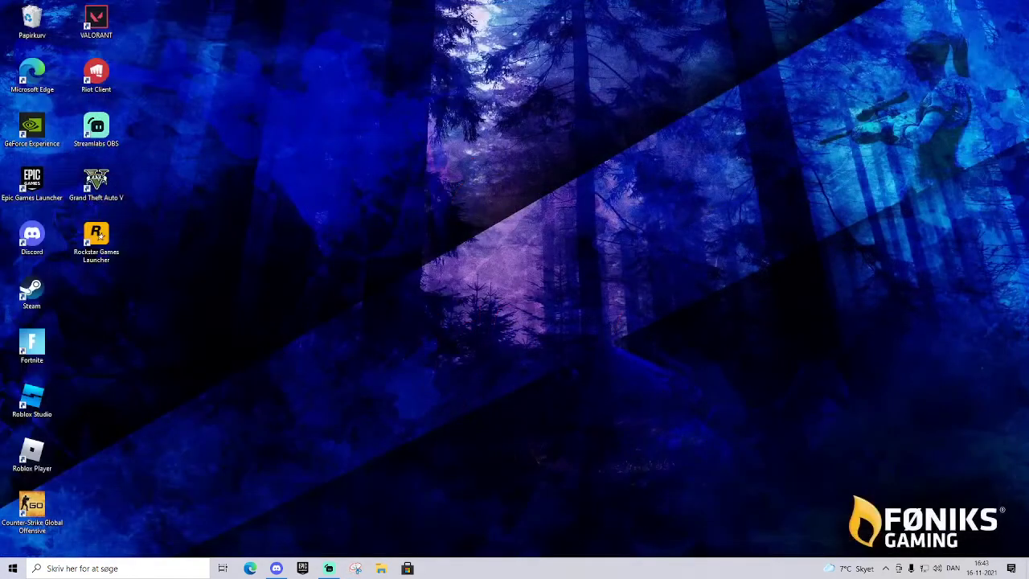
{"action": "left_click", "coordinate": [355, 568]}
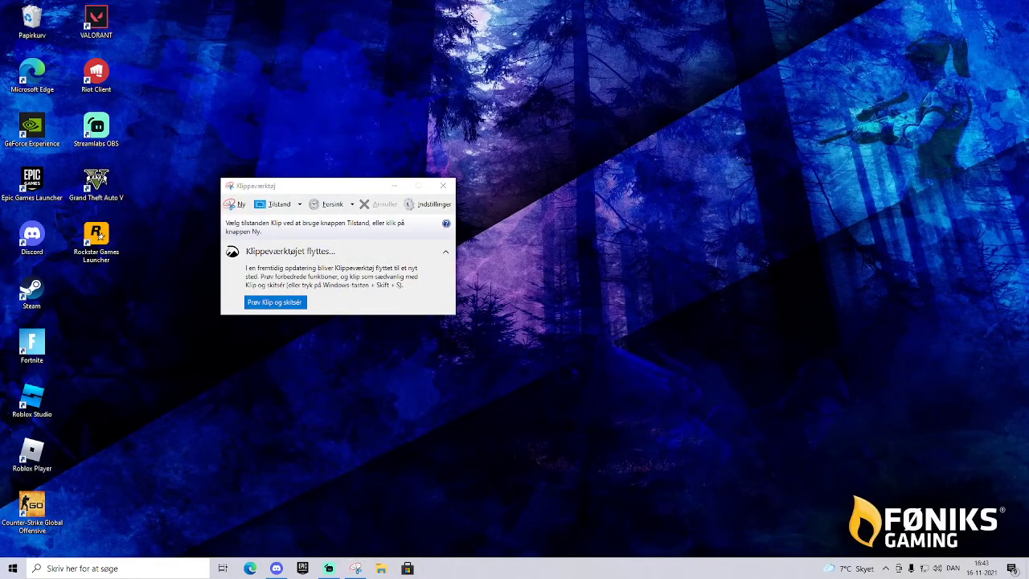
Step: Capture a rectangular snip of the Grand Theft Auto V shortcut on the desktop
{"action": "left_click", "coordinate": [285, 205]}
{"action": "left_click", "coordinate": [276, 232]}
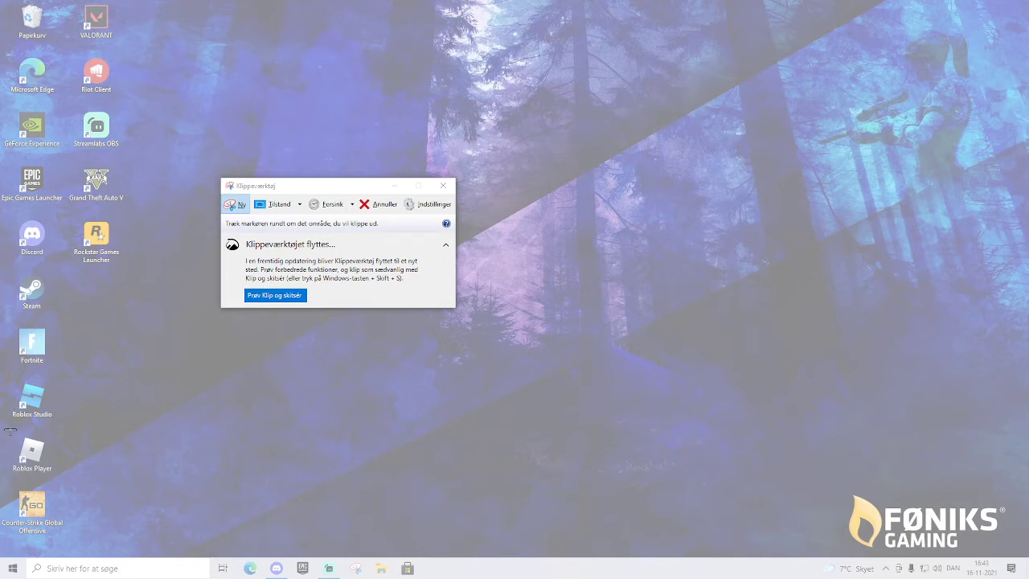
{"action": "left_click_drag", "start_coordinate": [70, 171], "coordinate": [129, 206]}
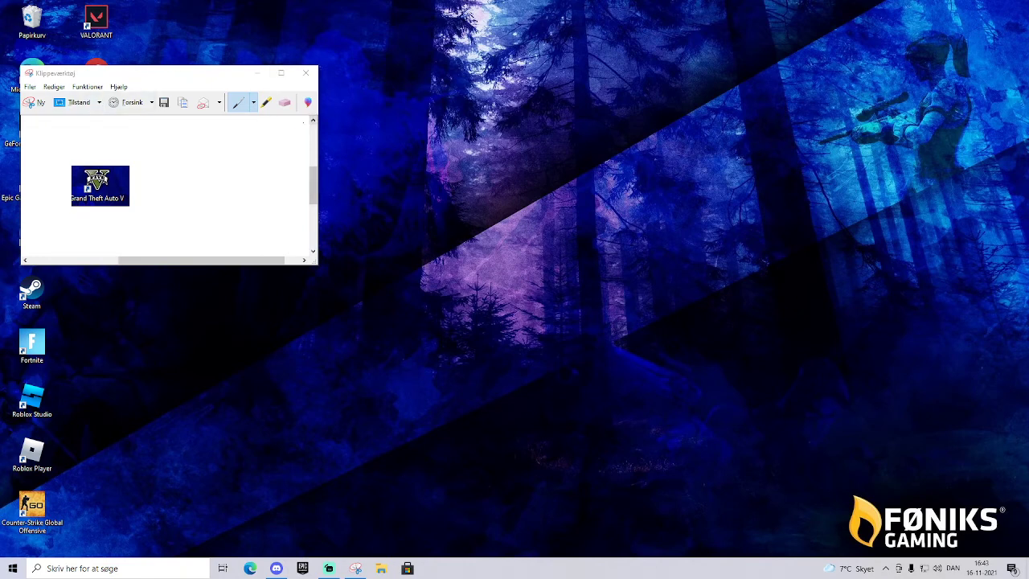
Step: Look over the Grand Theft Auto V snip and the blank space above and below it
{"action": "left_click", "coordinate": [312, 252]}
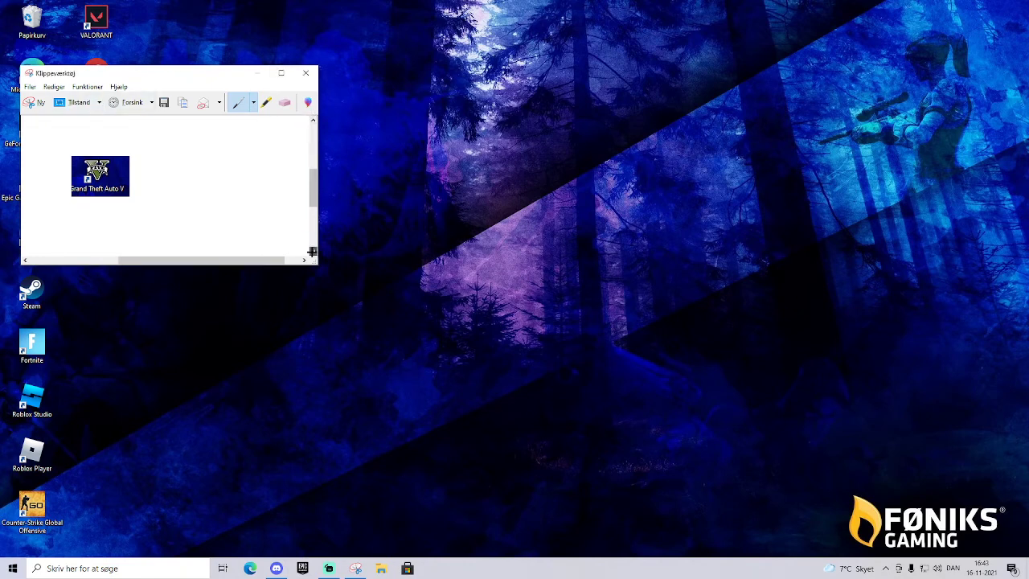
{"action": "left_click", "coordinate": [313, 251]}
{"action": "left_click", "coordinate": [313, 251]}
{"action": "left_click", "coordinate": [312, 252]}
{"action": "left_click", "coordinate": [313, 119]}
{"action": "left_click", "coordinate": [312, 120]}
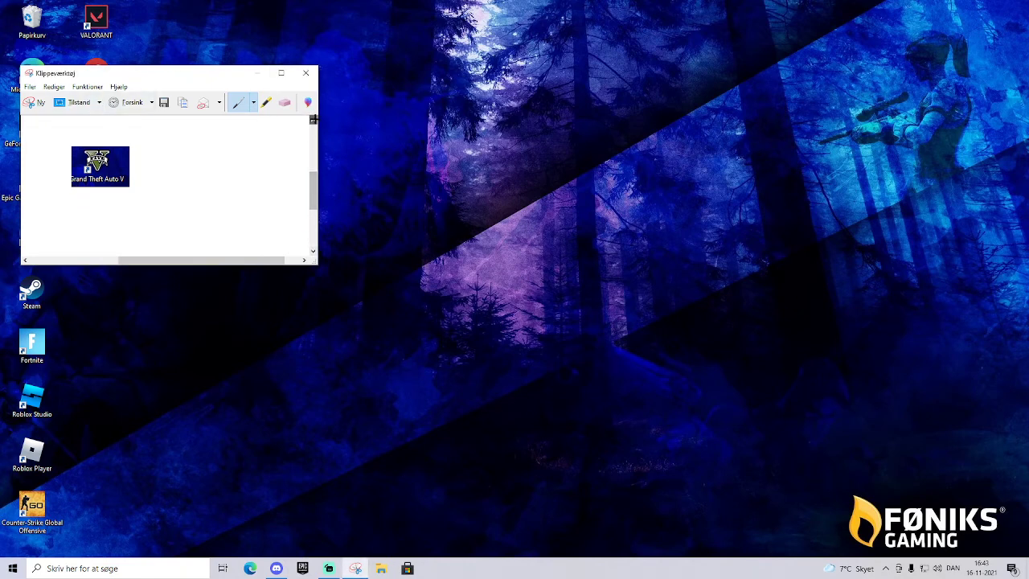
{"action": "left_click", "coordinate": [312, 120]}
{"action": "left_click", "coordinate": [313, 120]}
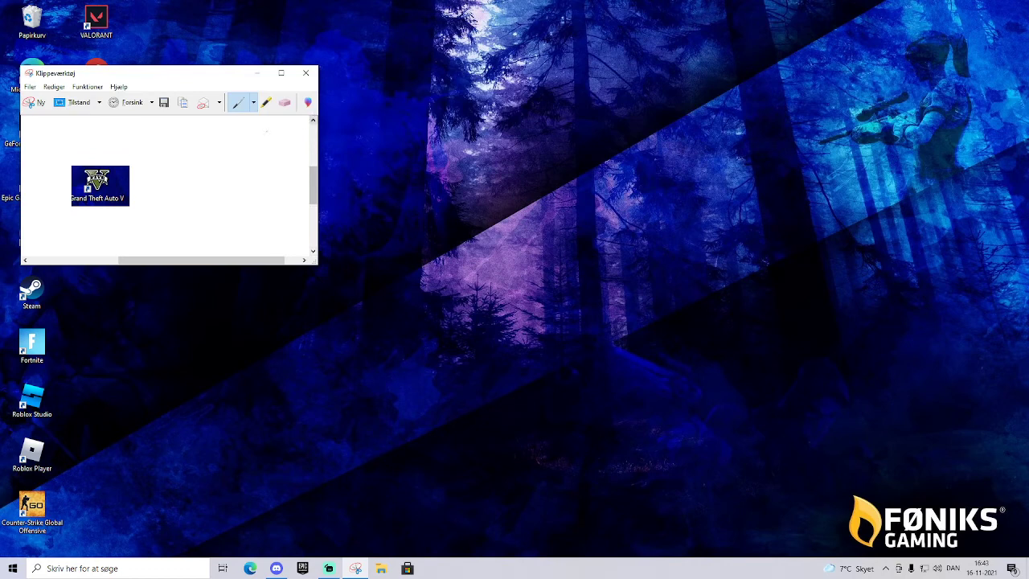
Step: Open the Save As dialog for the snip to view its location and file type options, and leave without saving
{"action": "left_click", "coordinate": [34, 87]}
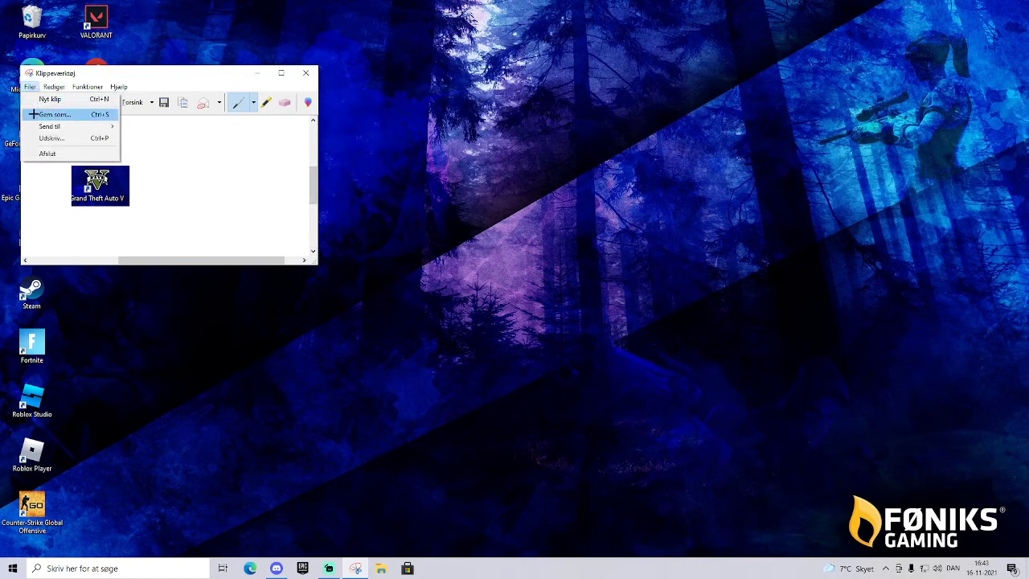
{"action": "left_click", "coordinate": [70, 117]}
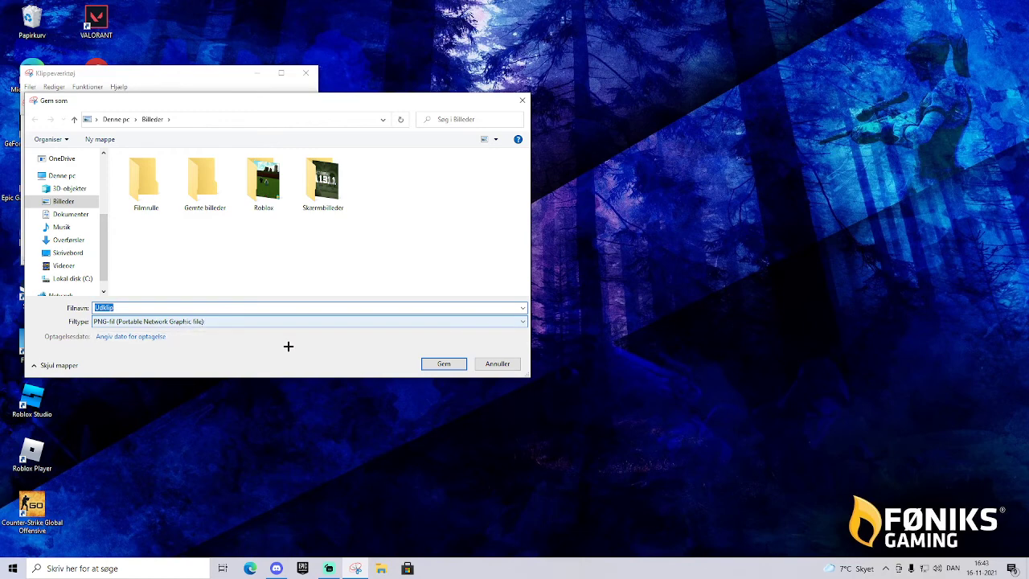
{"action": "left_click", "coordinate": [499, 361]}
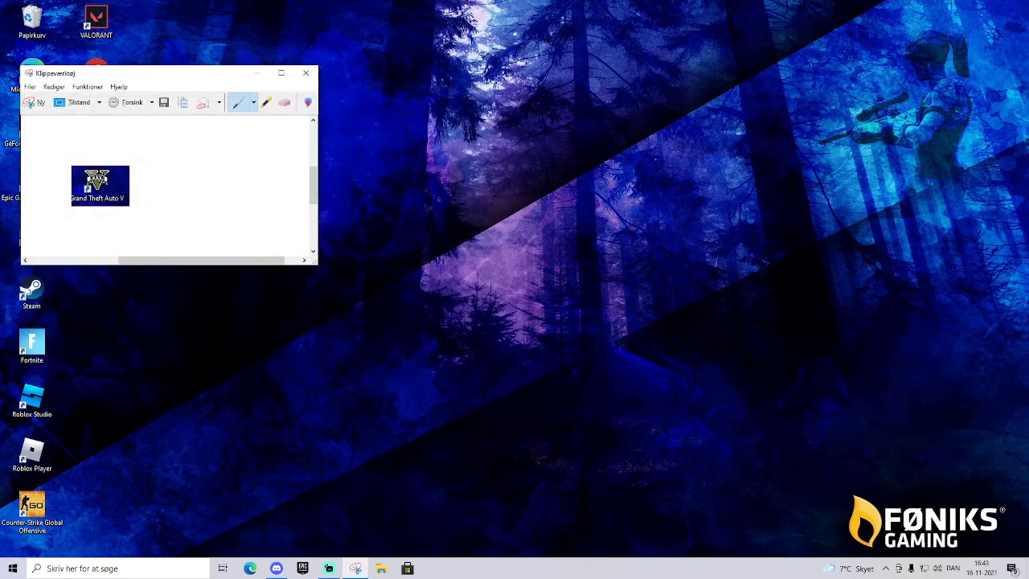
Step: Close the Grand Theft Auto V snip without saving it and switch to Streamlabs OBS
{"action": "left_click", "coordinate": [305, 72]}
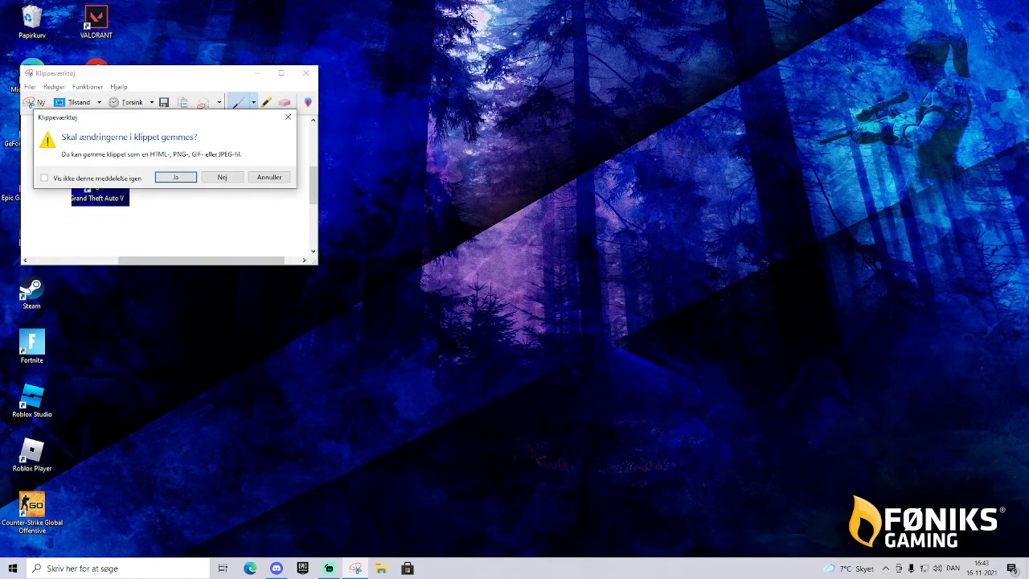
{"action": "left_click", "coordinate": [220, 176]}
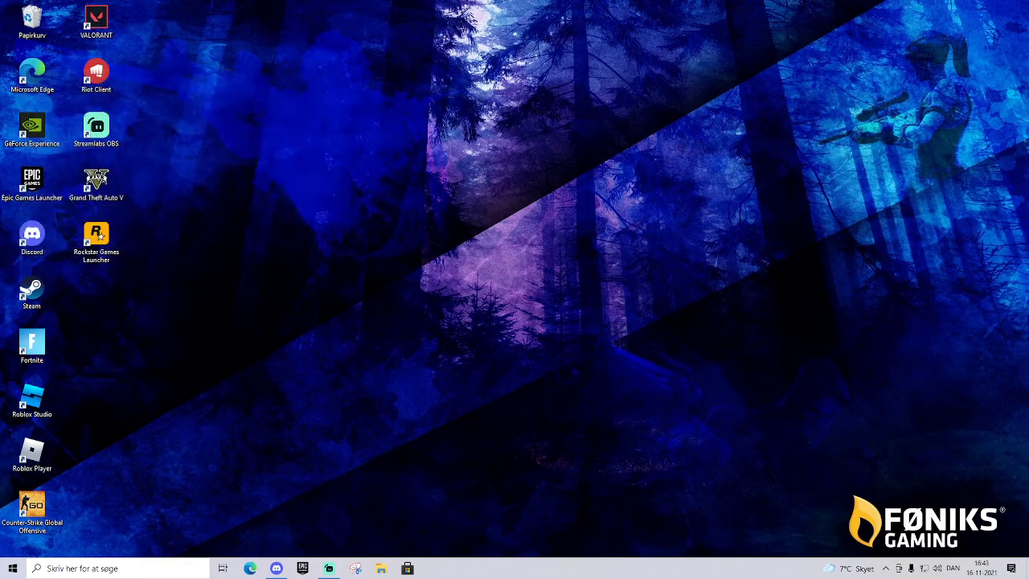
{"action": "left_click", "coordinate": [329, 568]}
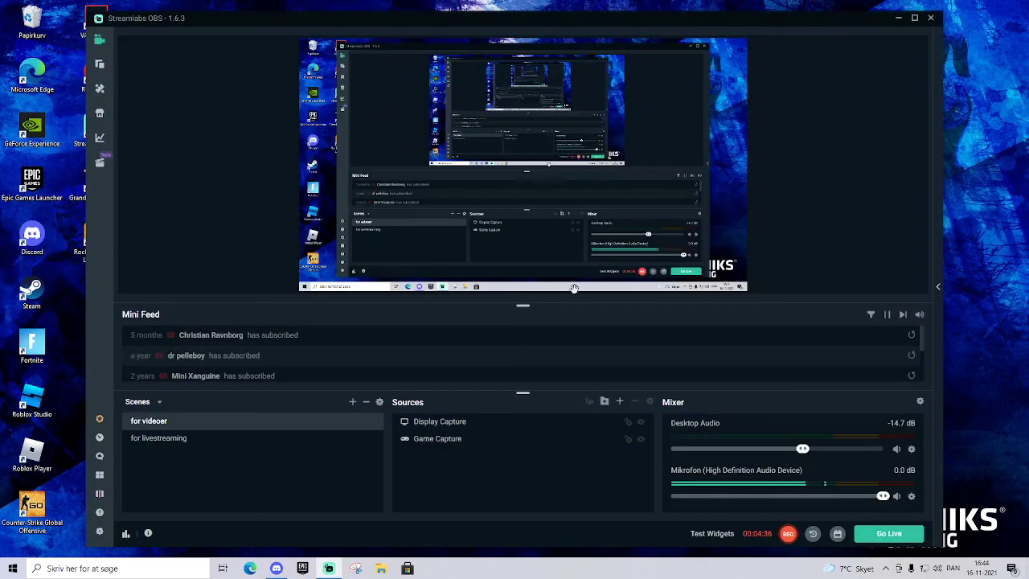